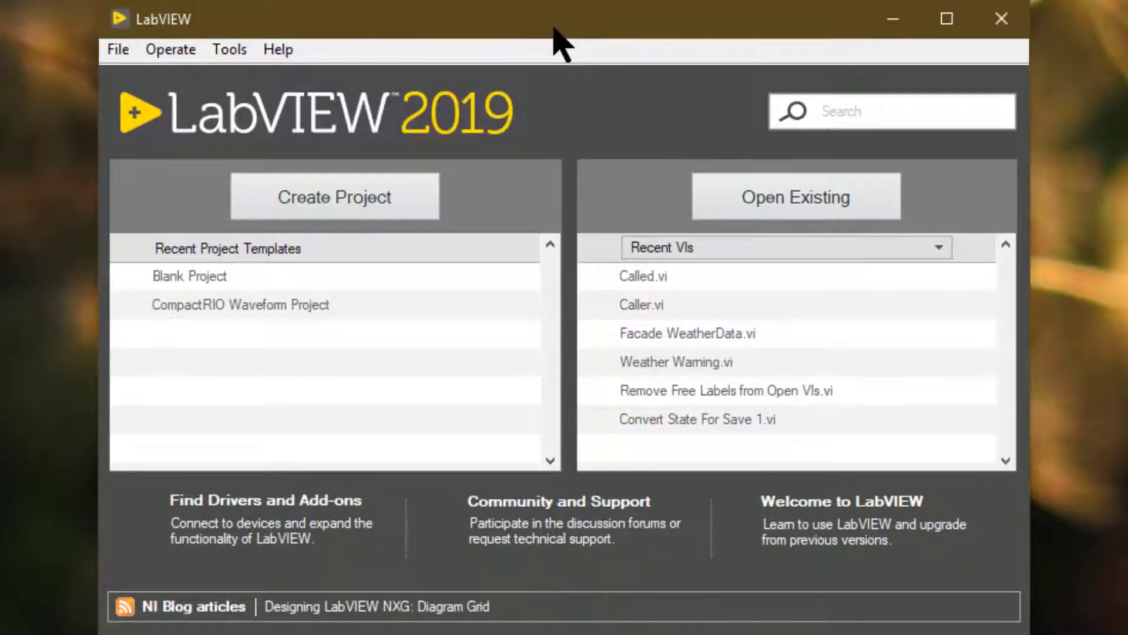
In a new blank VI, place a lit Boolean Square LED and enlarge it into a wide rectangle
key(ctrl+n)
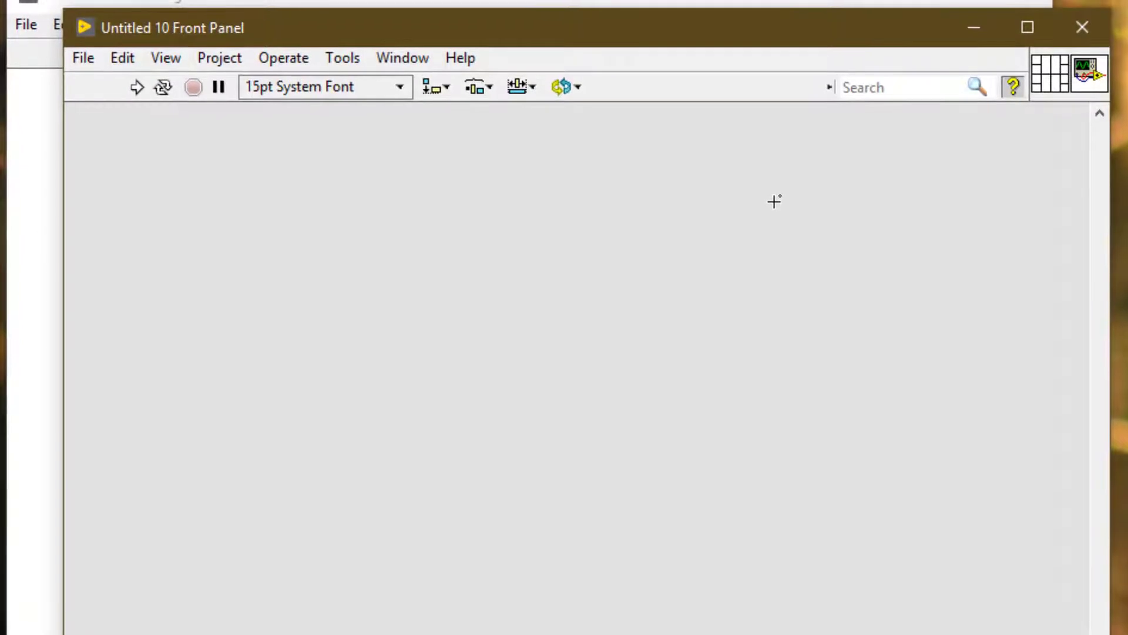
right_click(774, 202)
mouse_move(859, 332)
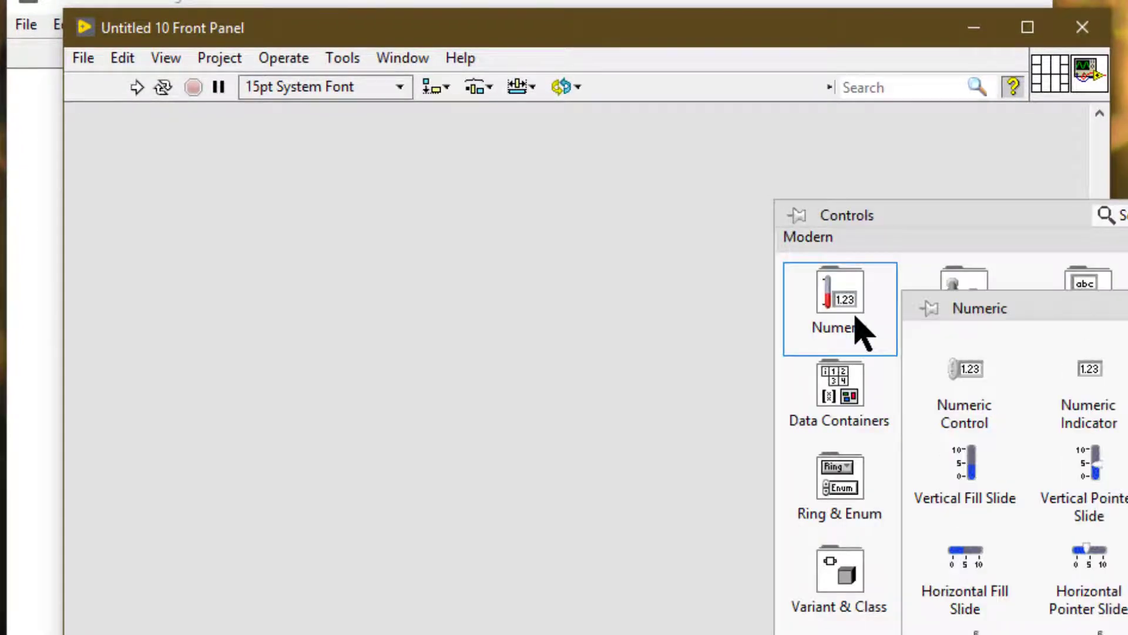
mouse_move(961, 285)
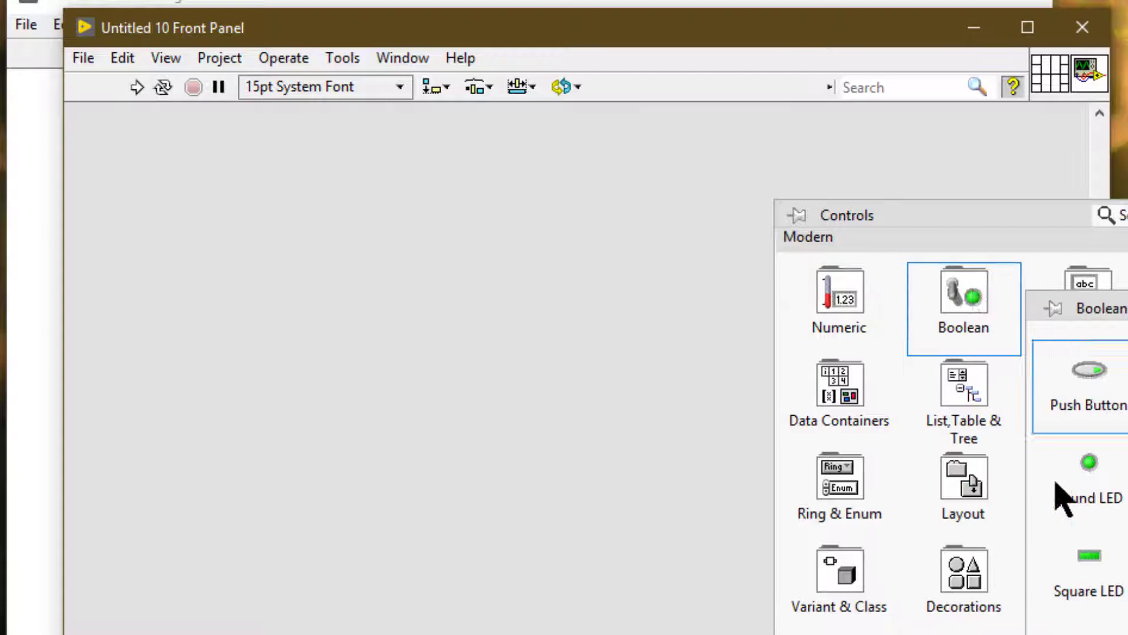
click(1080, 582)
click(637, 286)
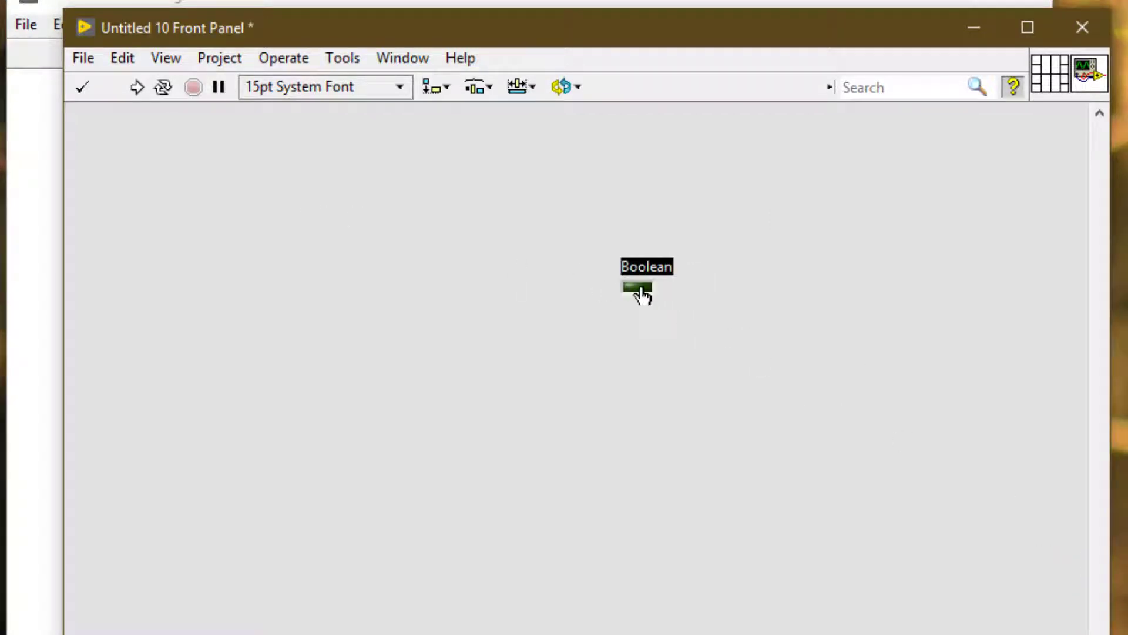
click(642, 288)
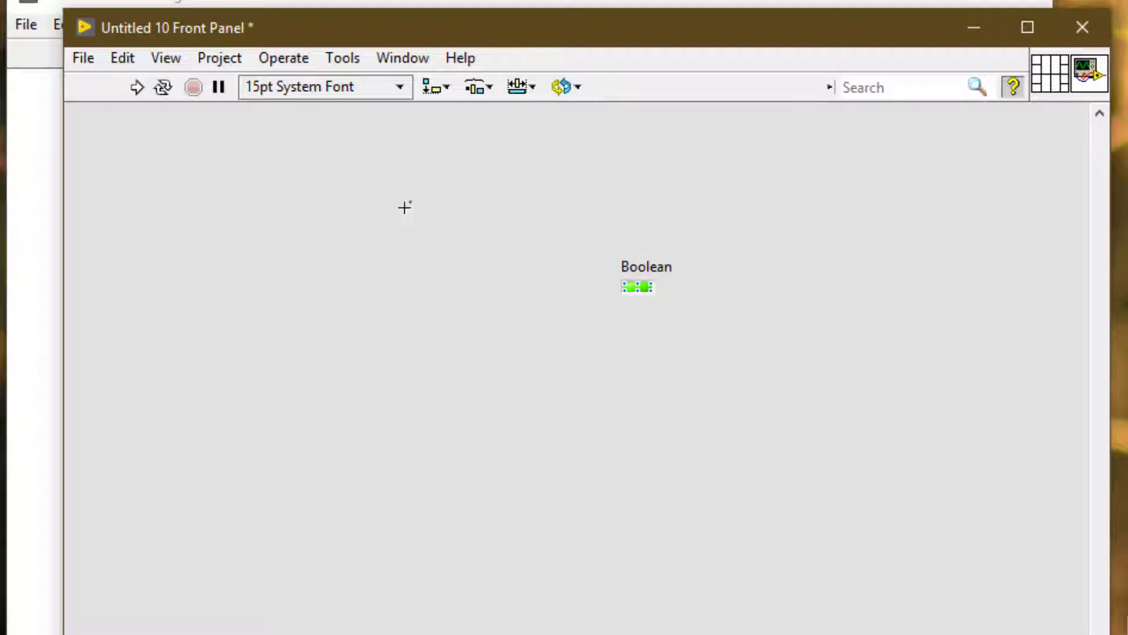
click(647, 290)
drag(649, 291, 715, 333)
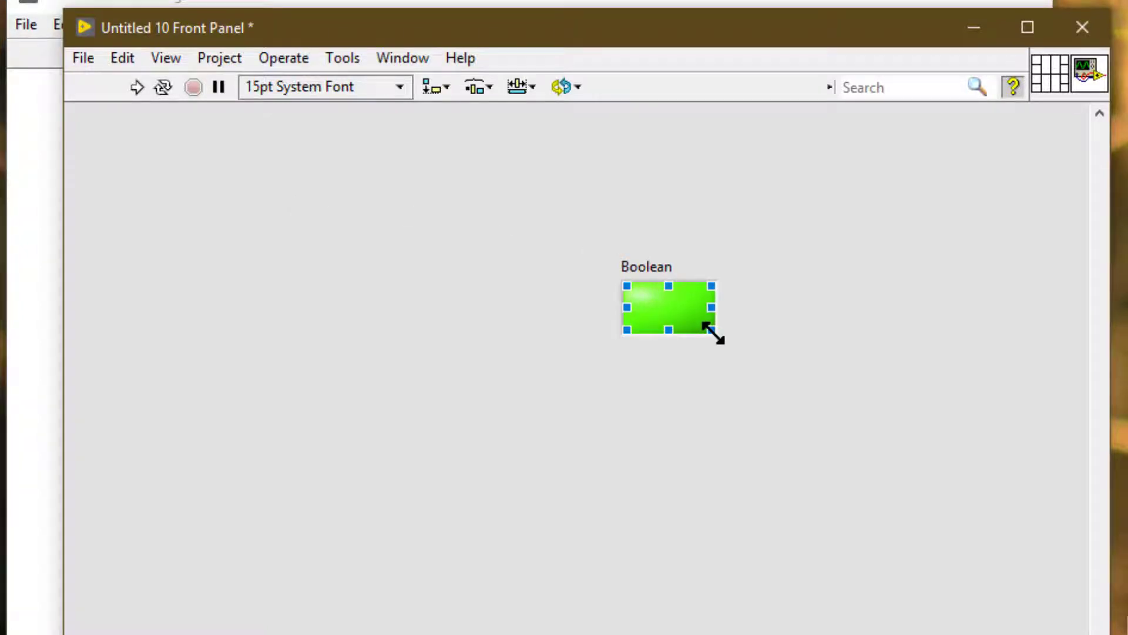
Add a Numeric Control left of the LED and show the Context Help window
right_click(238, 170)
mouse_move(307, 279)
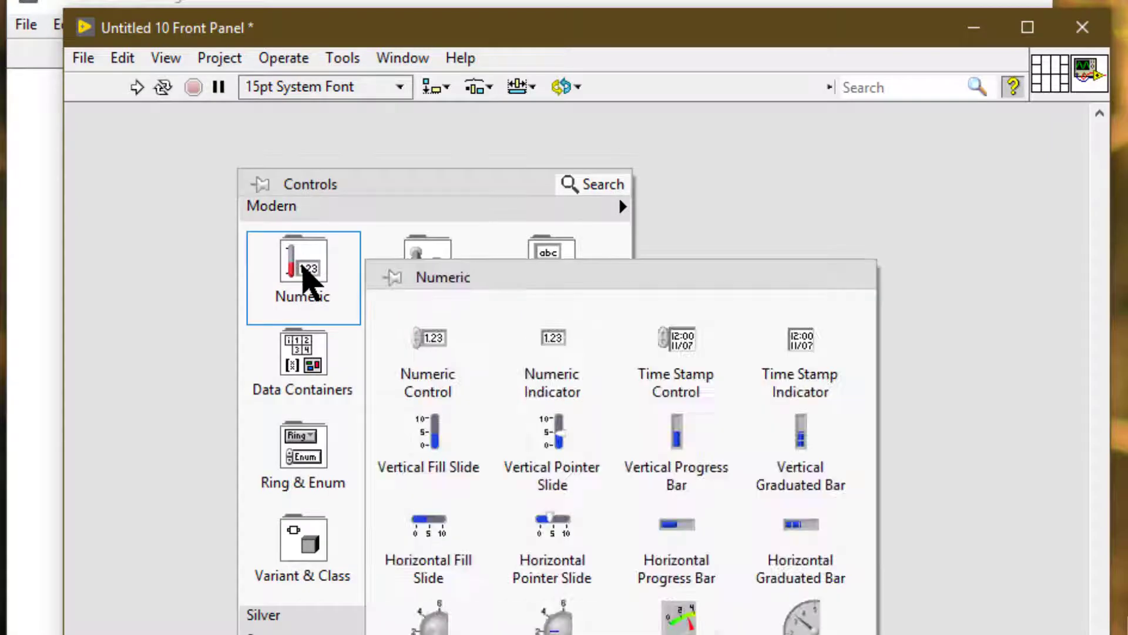
click(440, 358)
click(281, 257)
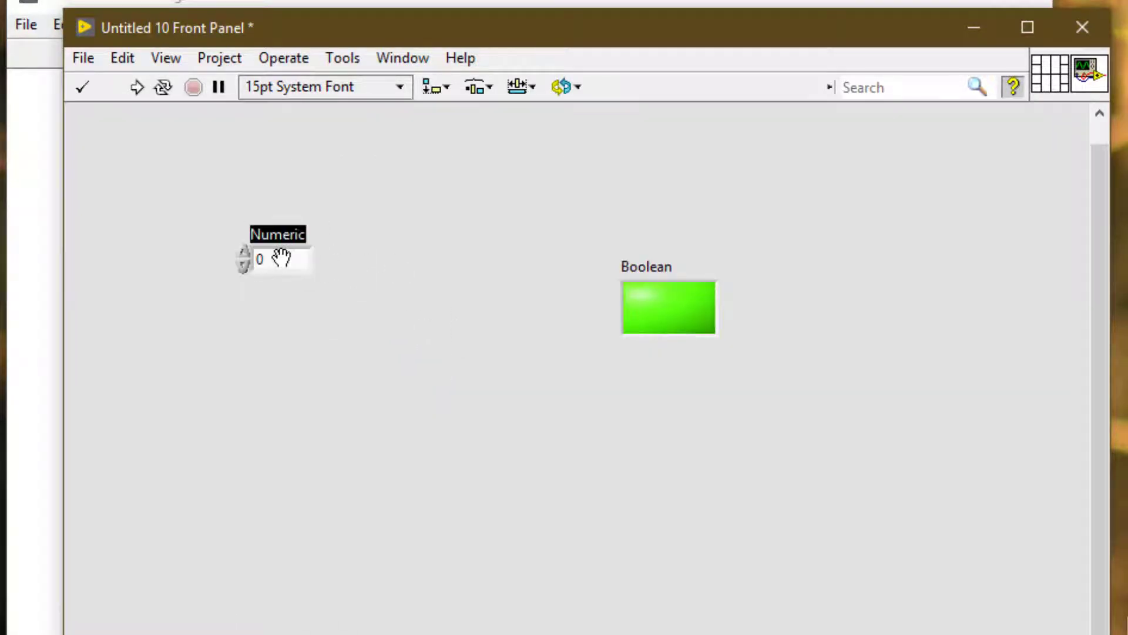
key(ctrl+h)
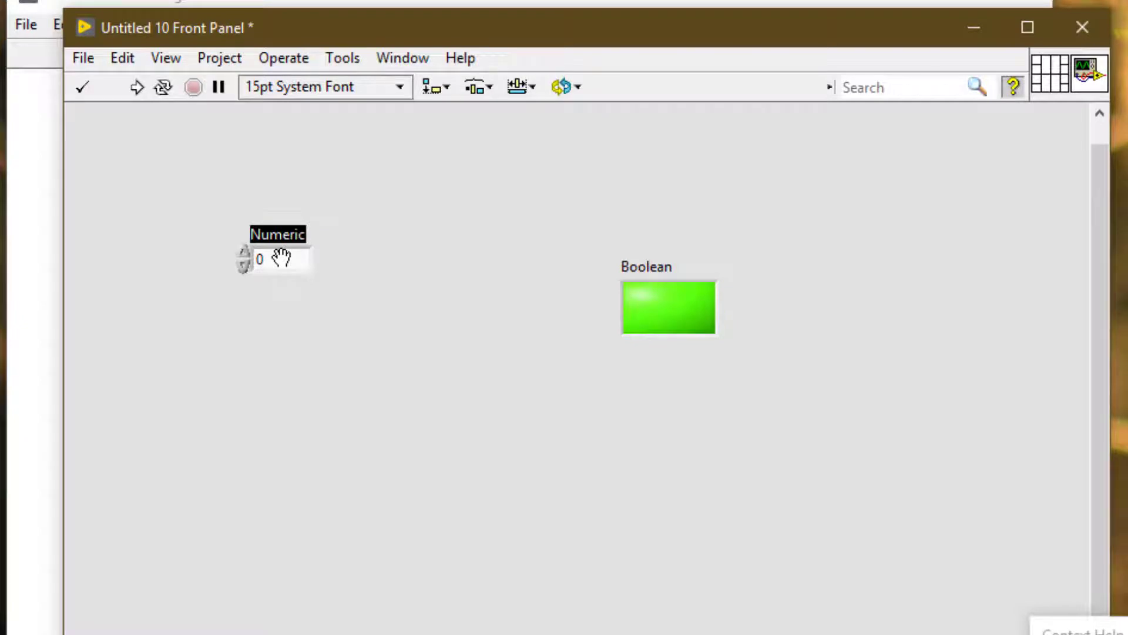
Show the floating Tools palette and select the Get Color eyedropper tool
click(166, 59)
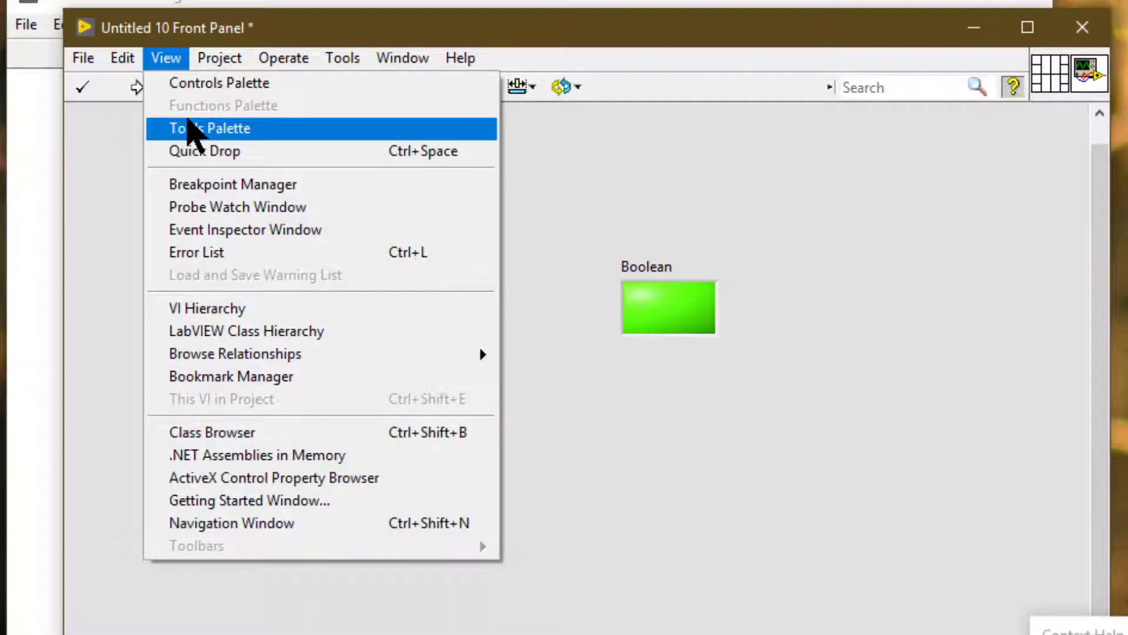
click(189, 128)
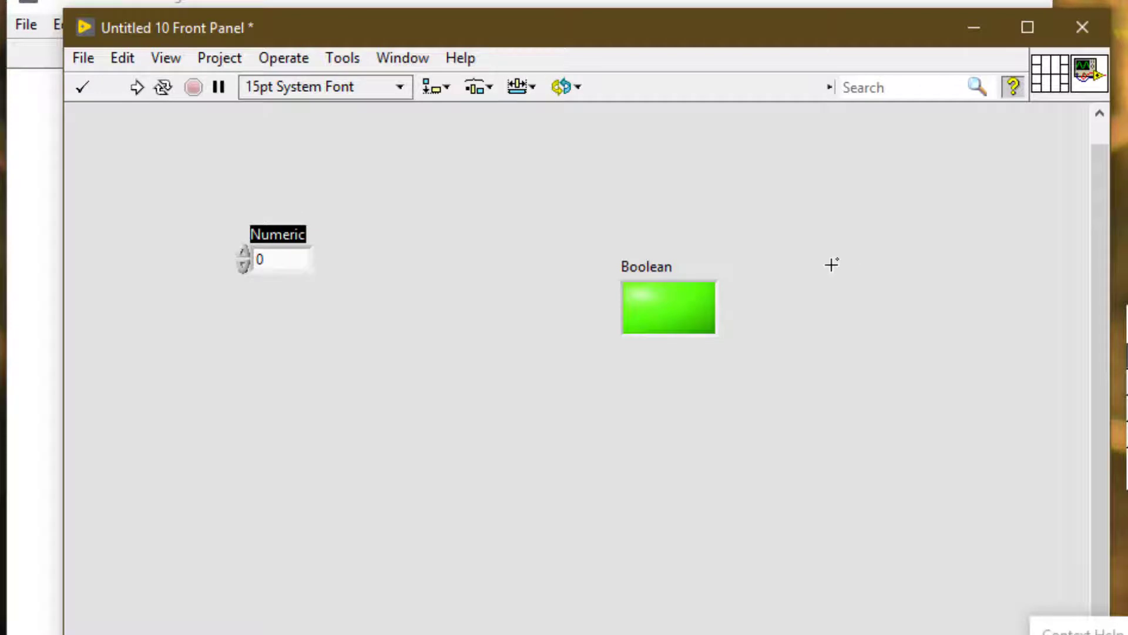
click(1022, 322)
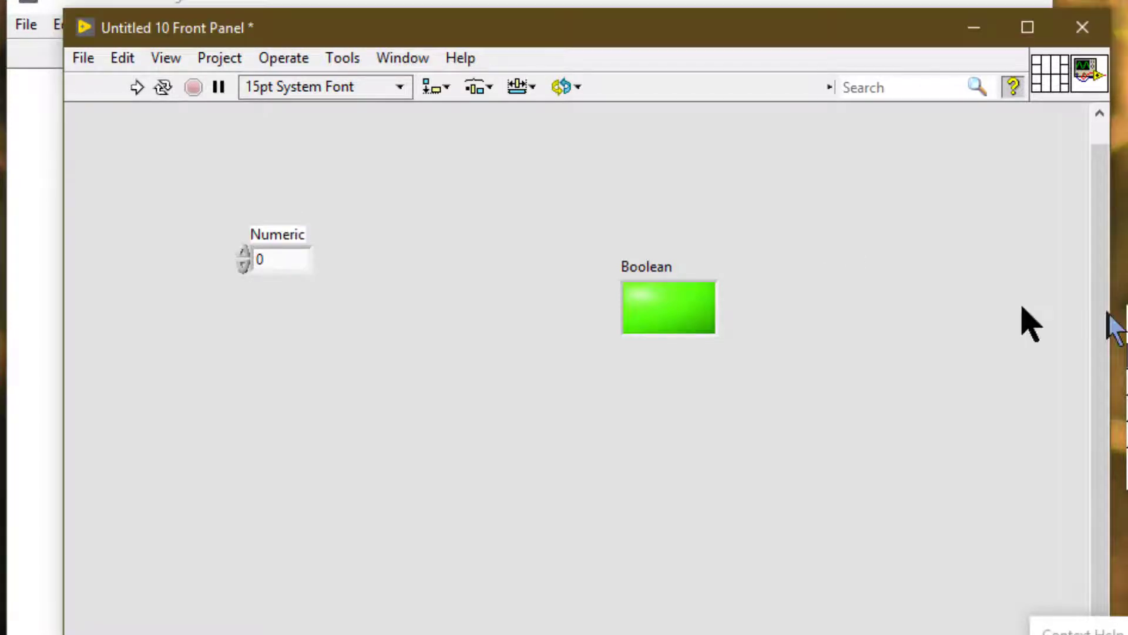
shift+right_click(922, 294)
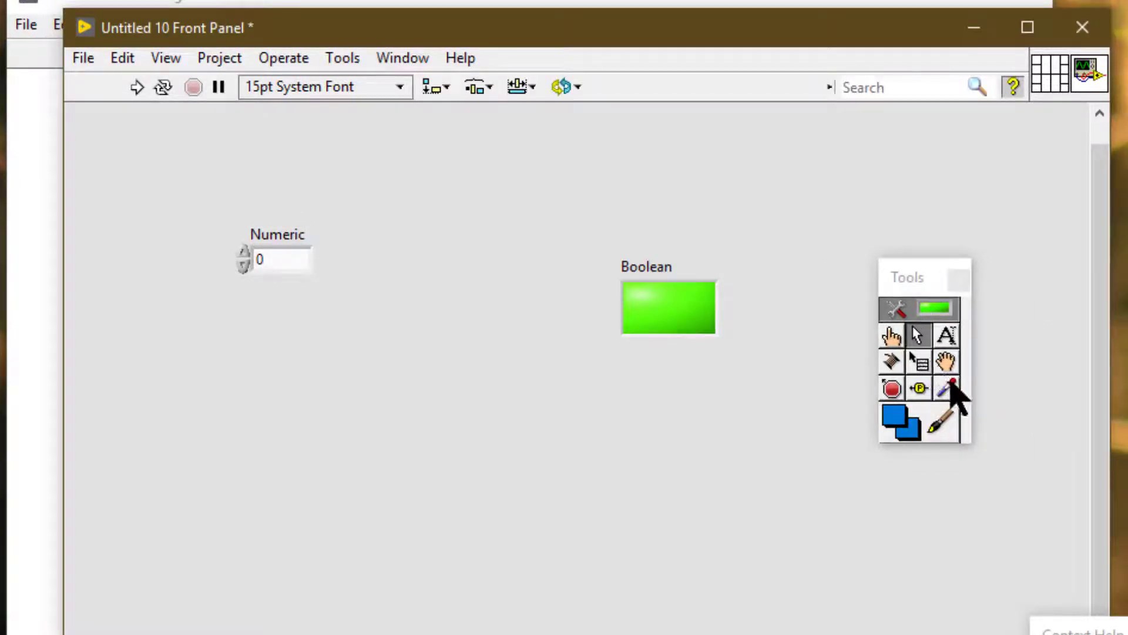
click(951, 388)
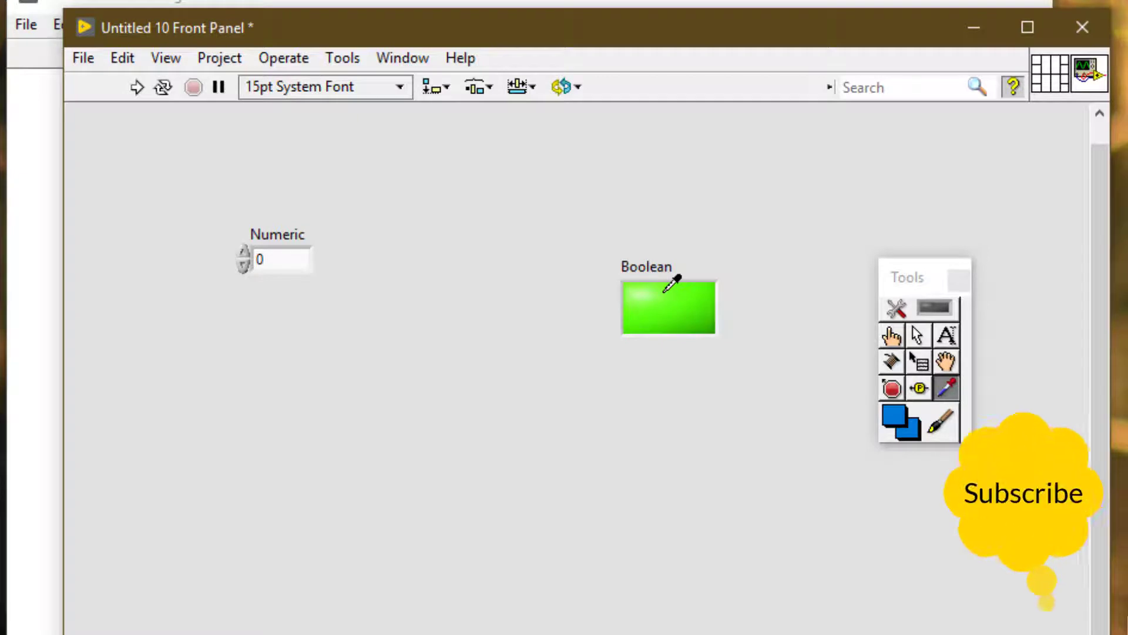
Pick up the lit Boolean LED's bright green with the eyedropper
click(664, 289)
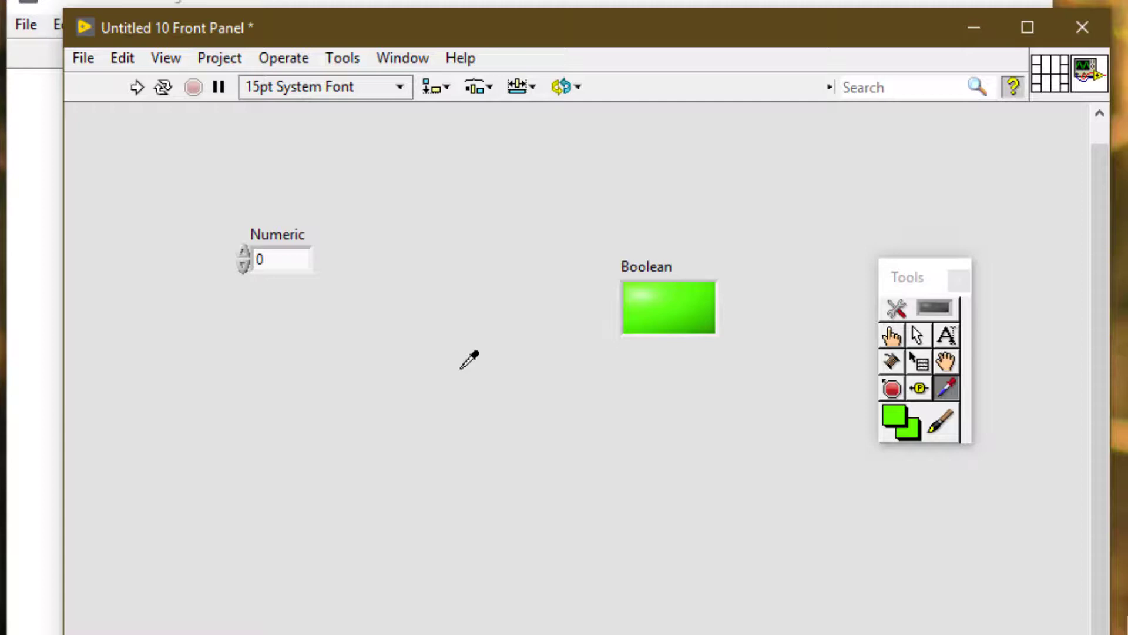
Paint the Numeric control's display box bright green with the Set Color paintbrush
shift+right_click(460, 368)
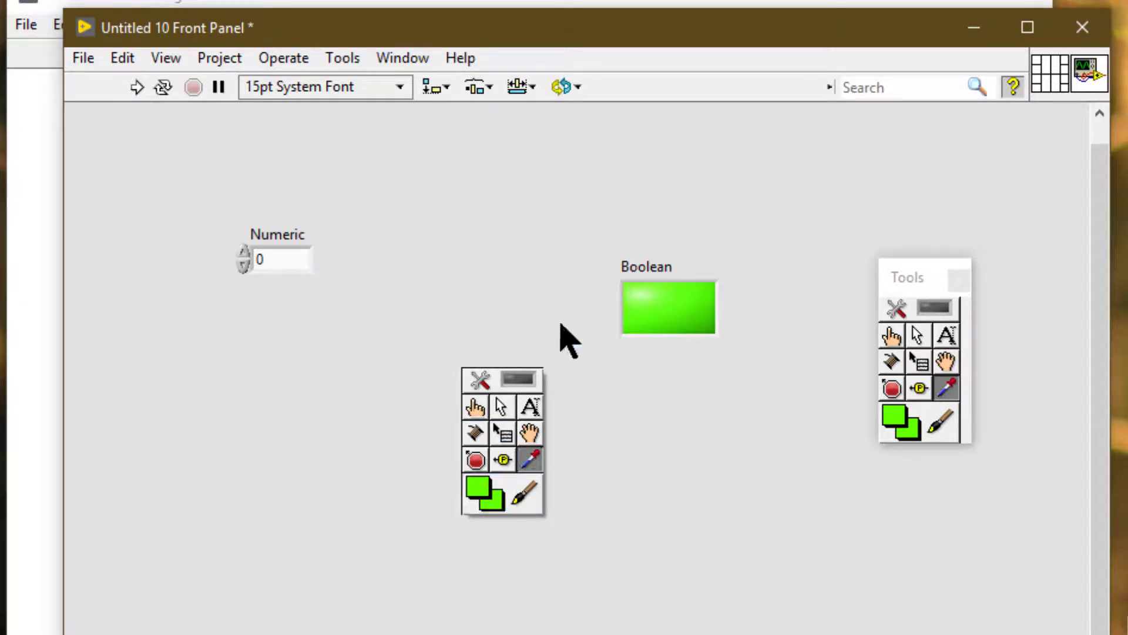
click(628, 170)
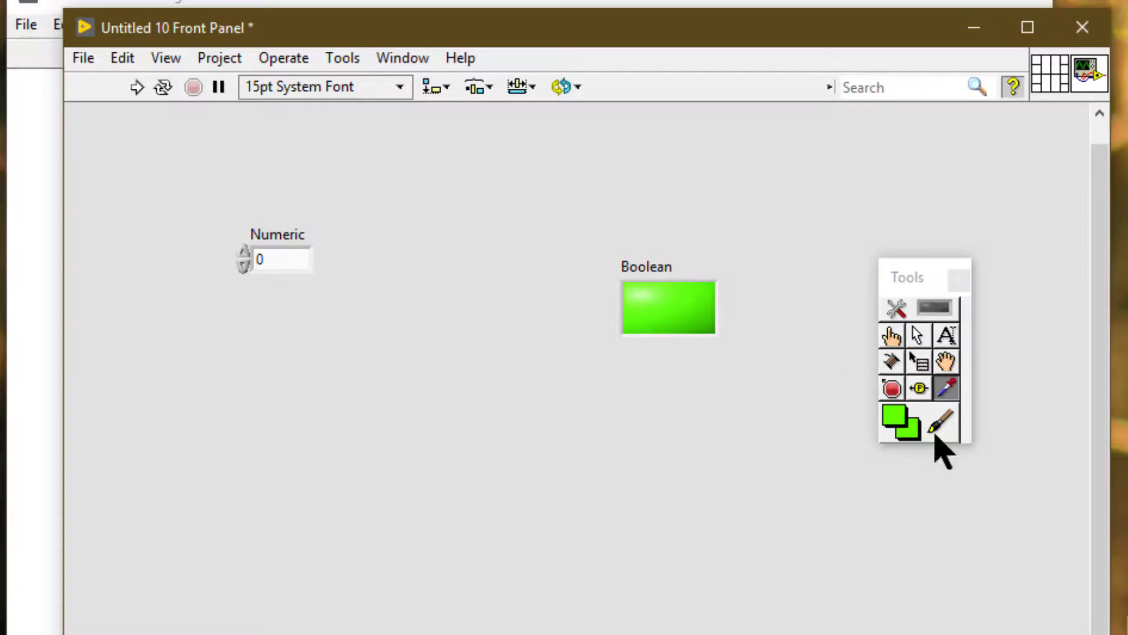
click(935, 435)
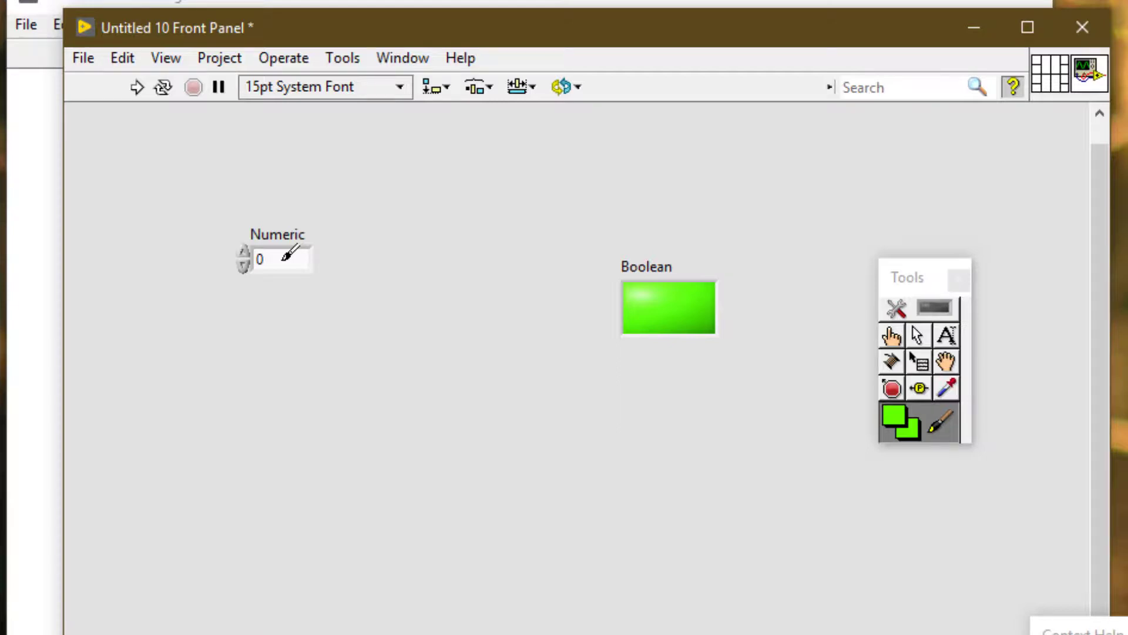
click(290, 254)
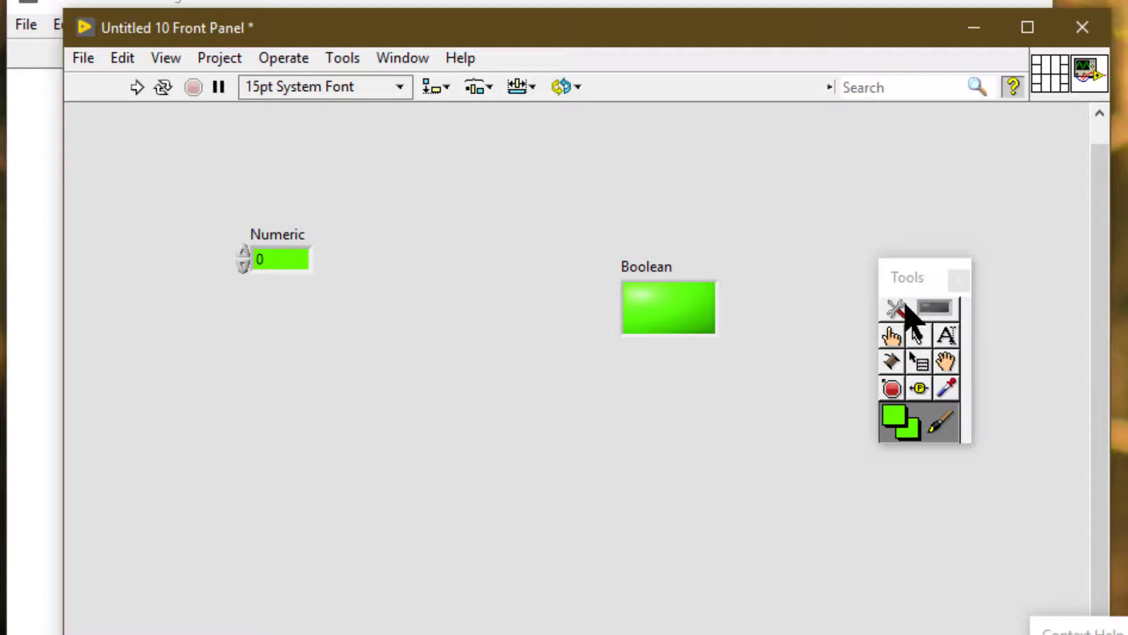
Re-enable automatic tool selection and place a String Control below the Numeric control
click(934, 307)
click(624, 317)
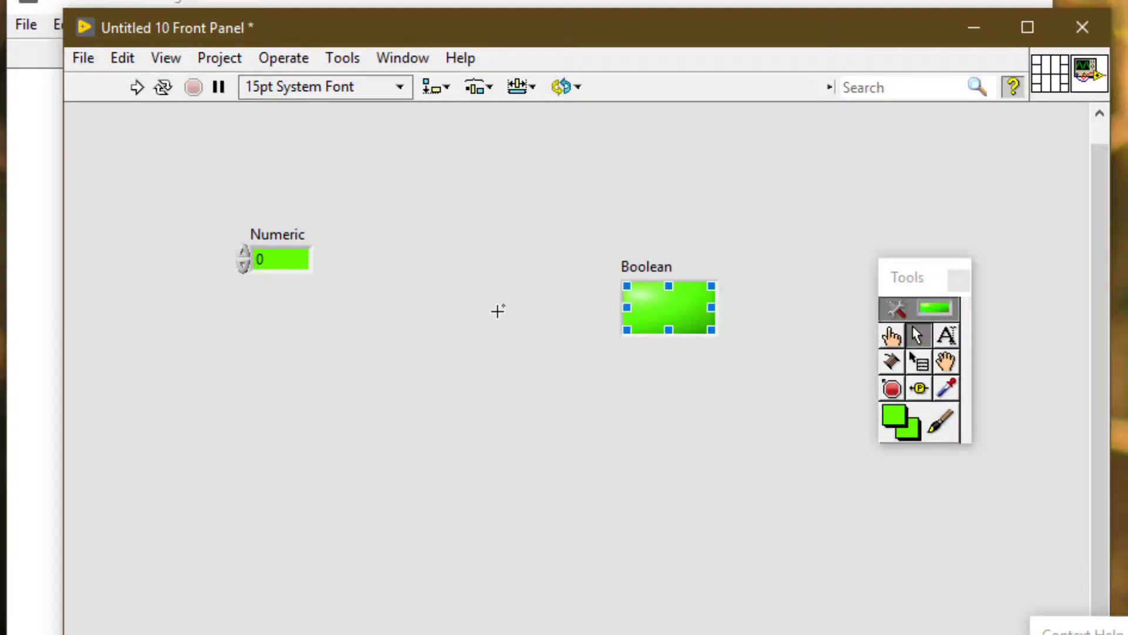
shift+right_click(498, 311)
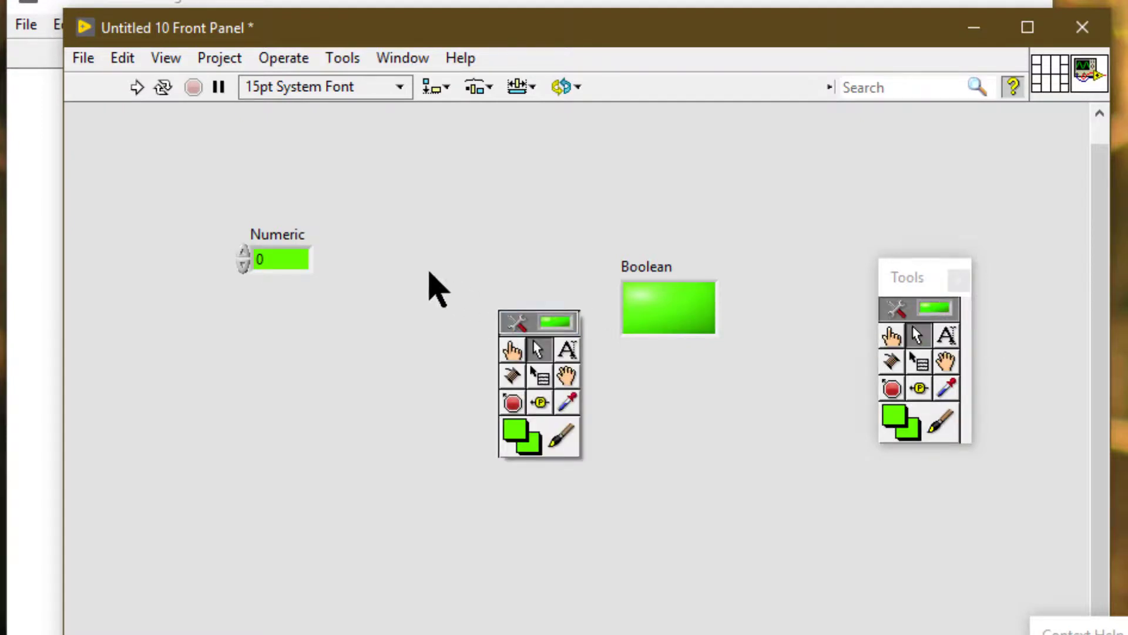
right_click(429, 272)
mouse_move(746, 401)
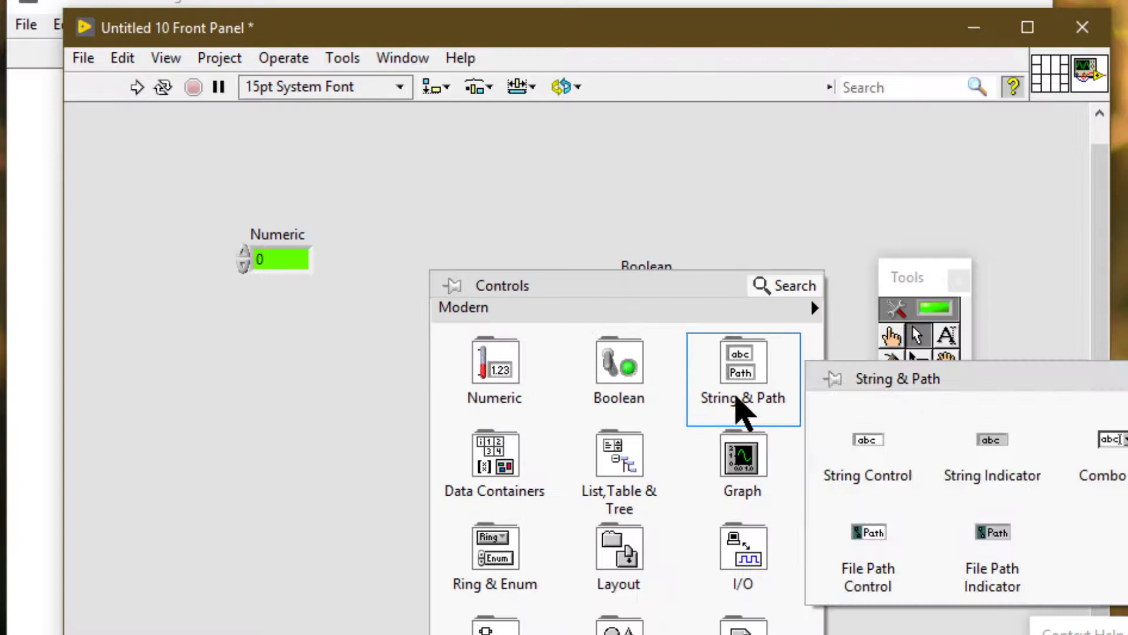
click(817, 452)
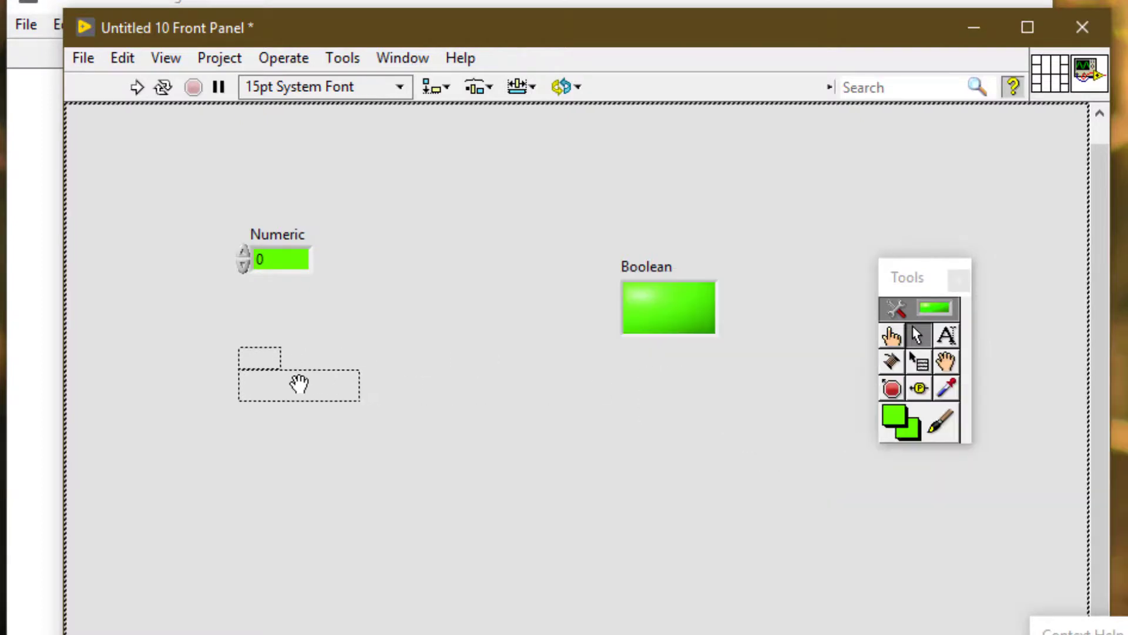
click(299, 384)
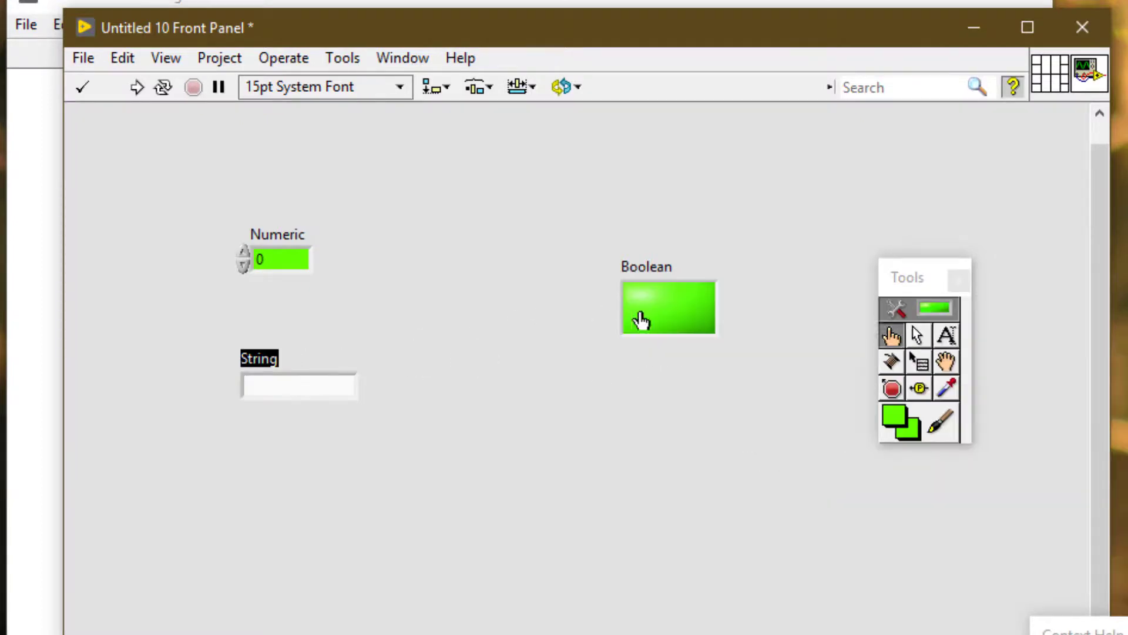
Switch the LED off and pick up its dark green with the eyedropper
click(640, 320)
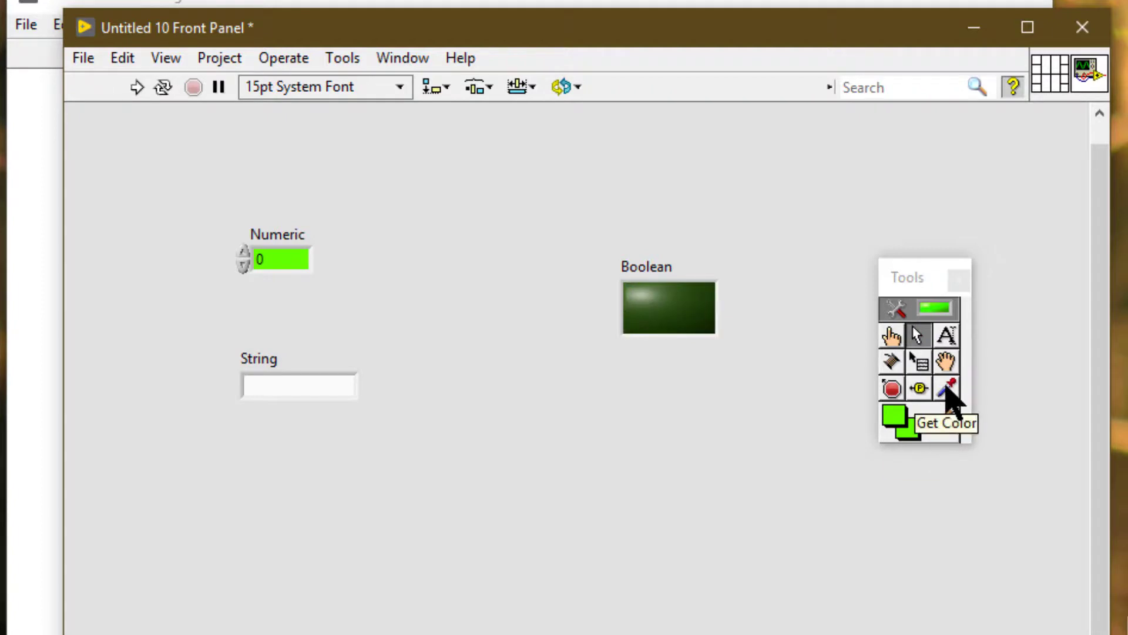
click(946, 391)
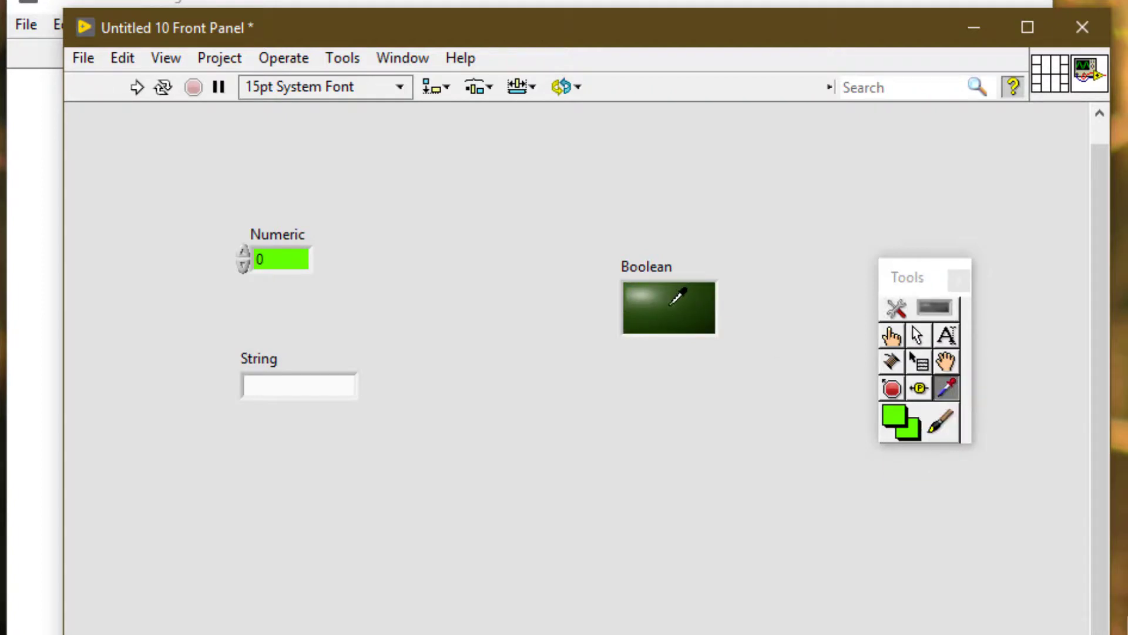
click(671, 303)
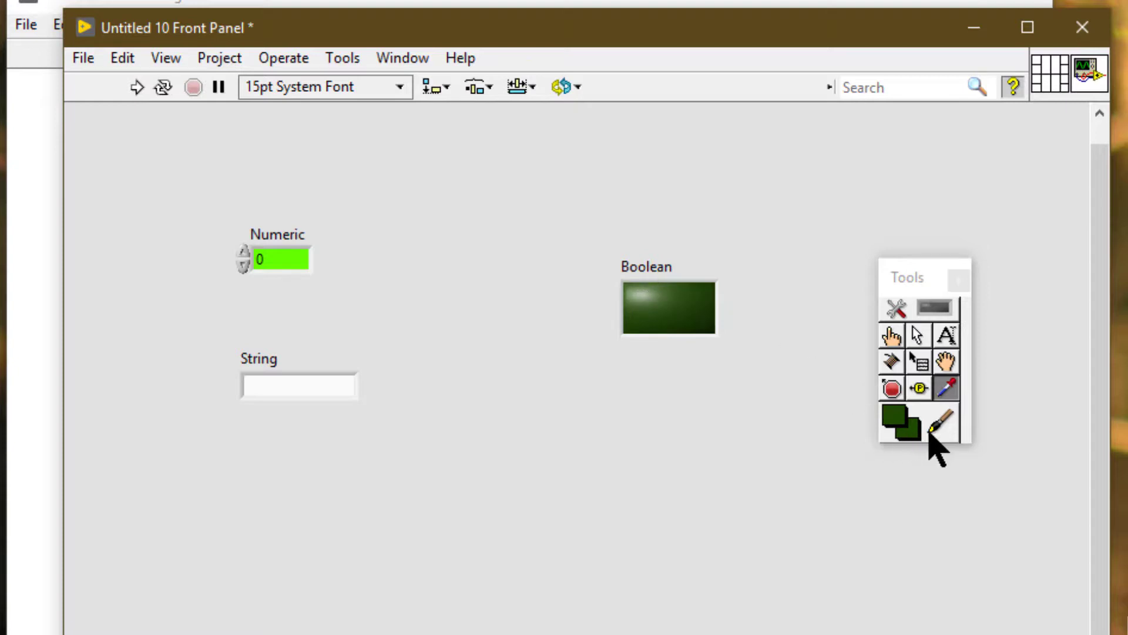
Paint the String control's box dark green with the Set Color paintbrush
click(930, 435)
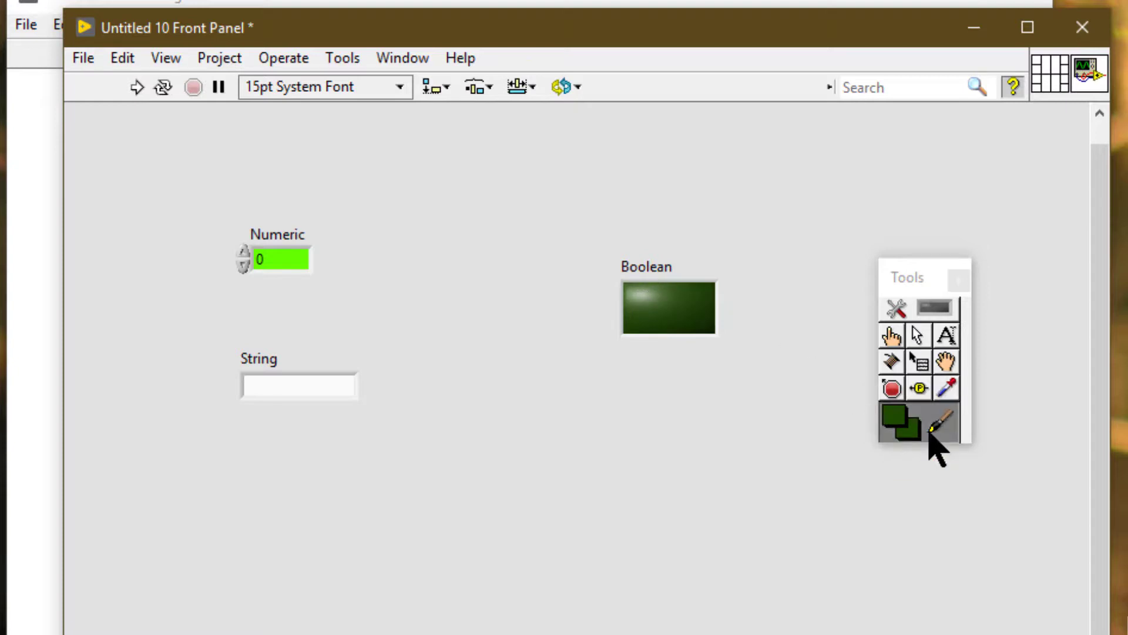
click(327, 385)
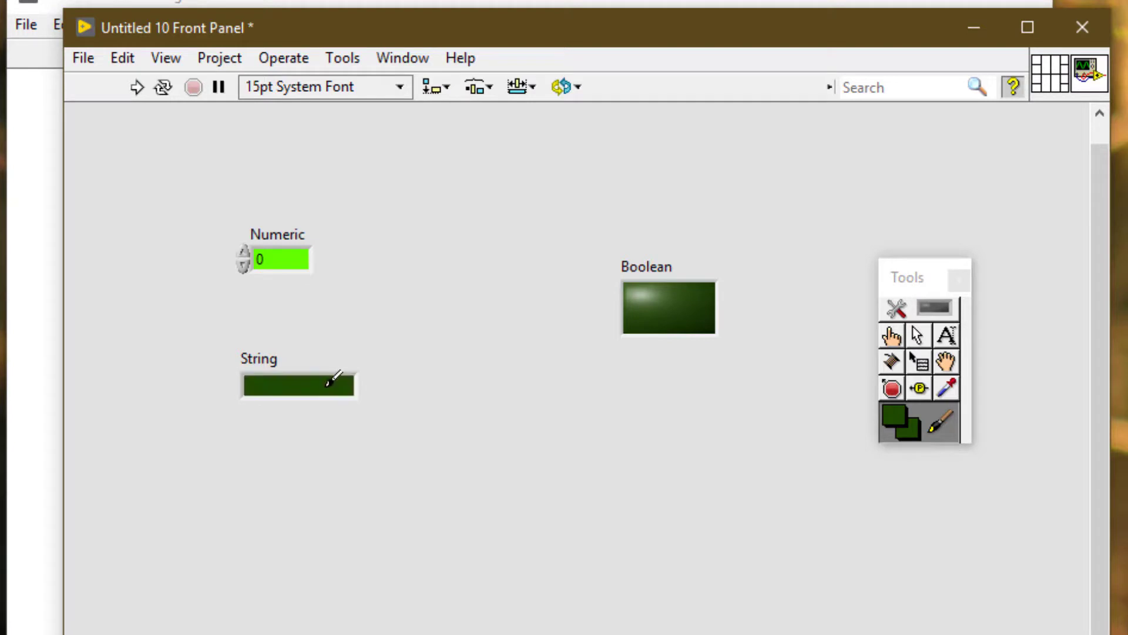